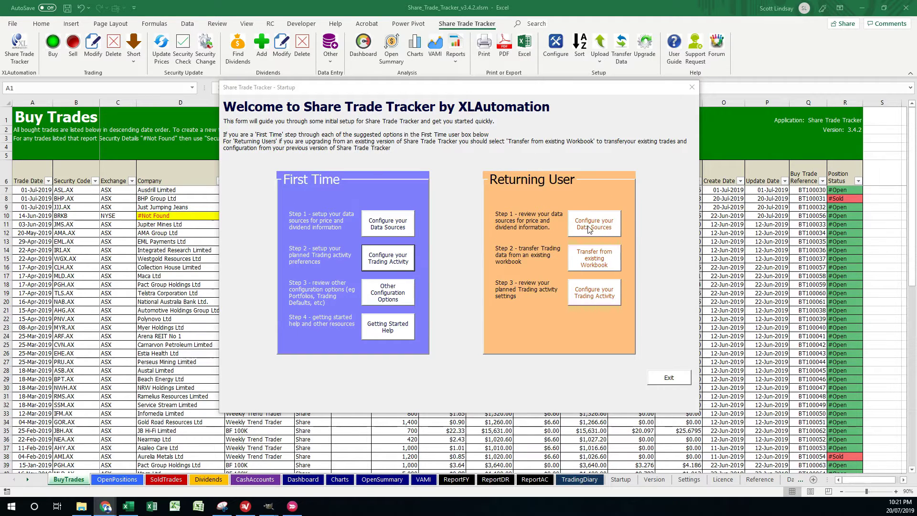
# Open the first-time price data source setup and request a World Trading Data API key from the provider's website
pyautogui.click(396, 224)
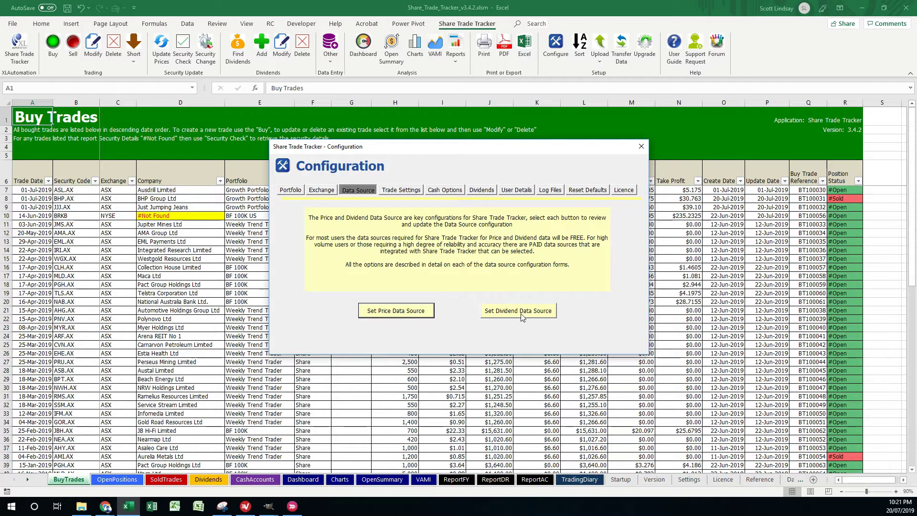
pyautogui.click(409, 311)
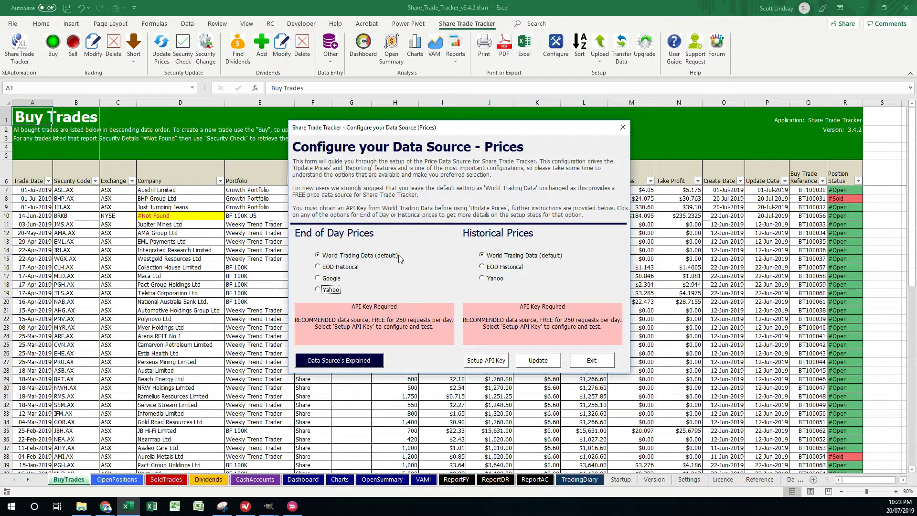
pyautogui.click(488, 361)
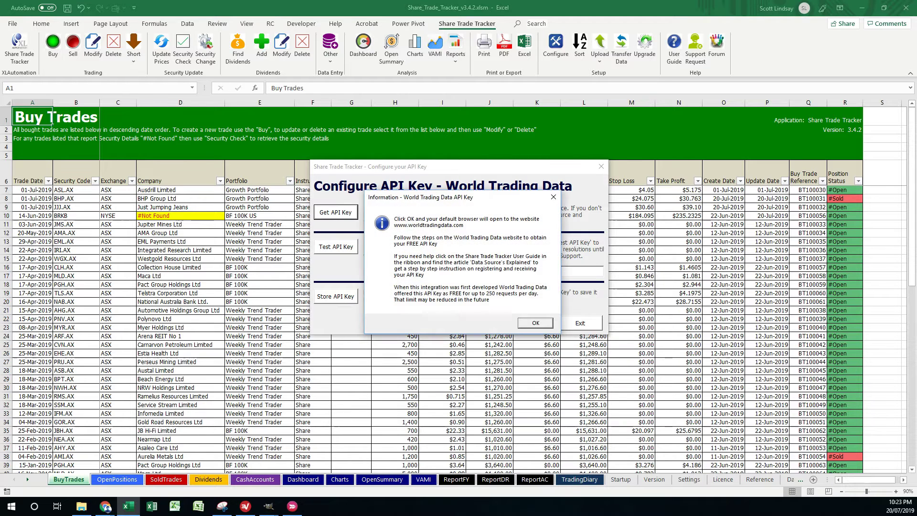
pyautogui.click(535, 323)
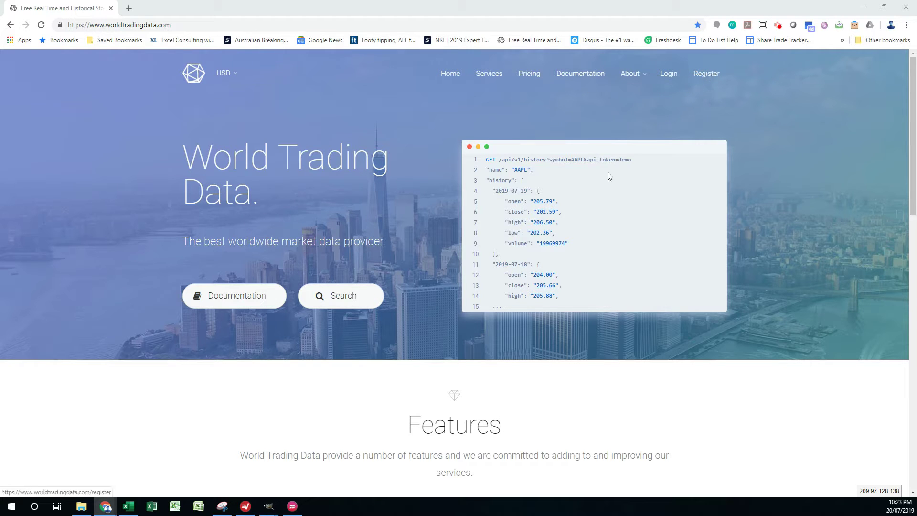
# Go to the World Trading Data registration page and sign in with the existing account instead
pyautogui.scroll(-9, 511, 287)
pyautogui.scroll(-2, 395, 307)
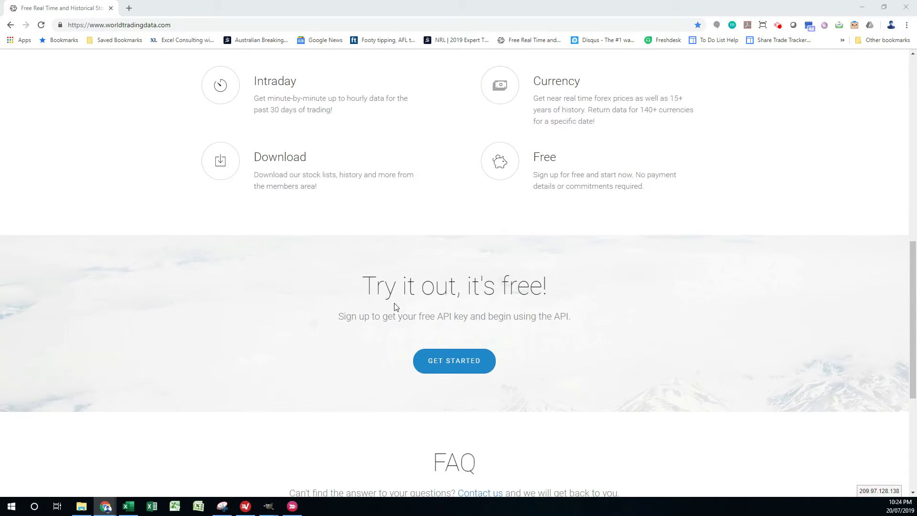
pyautogui.click(457, 362)
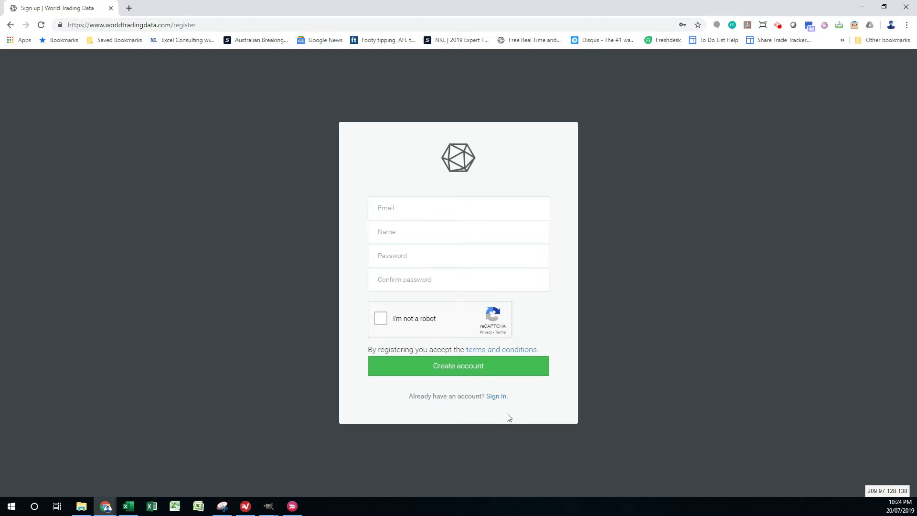
pyautogui.click(496, 396)
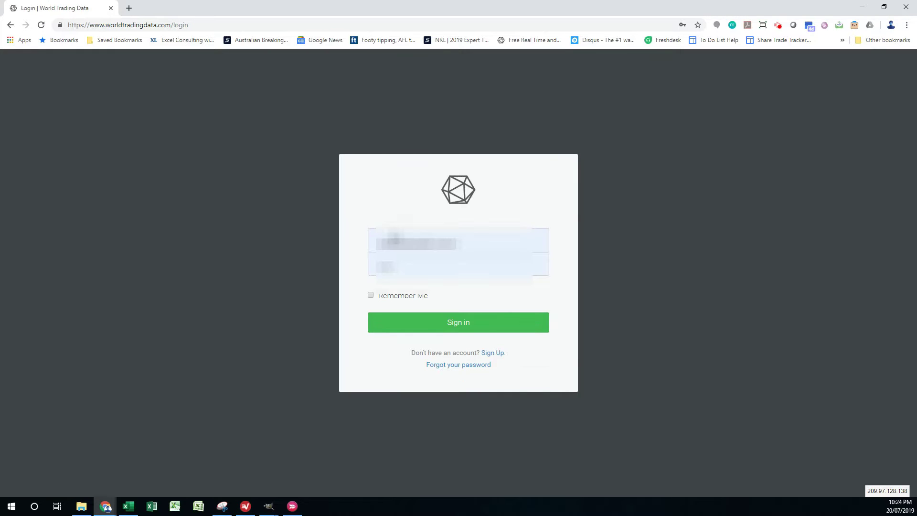
pyautogui.click(450, 328)
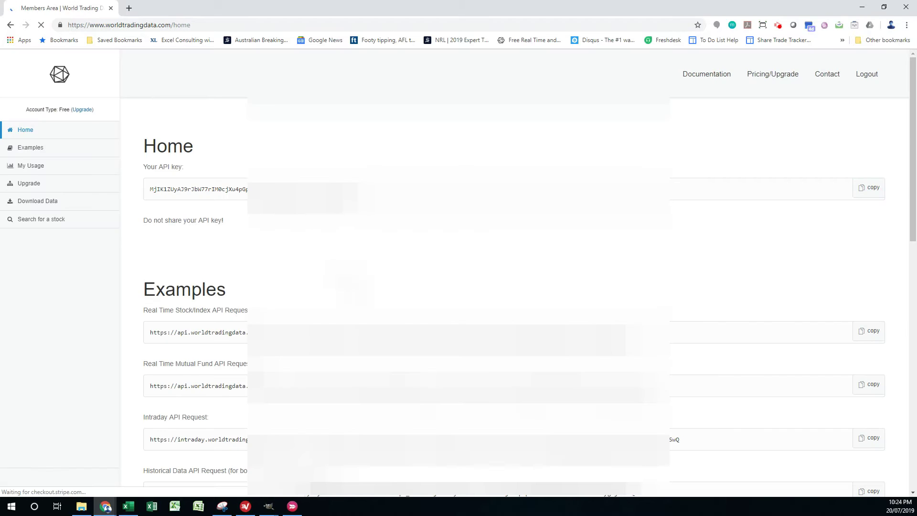
# Look through the members area's request examples and usage overview, and copy the account's API key
pyautogui.scroll(-5, 514, 296)
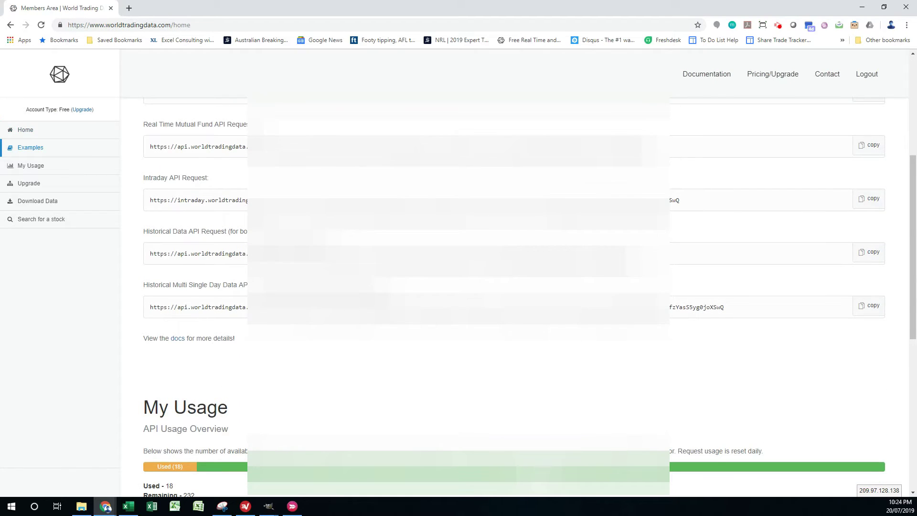
pyautogui.scroll(-8, 513, 296)
pyautogui.scroll(11, 513, 296)
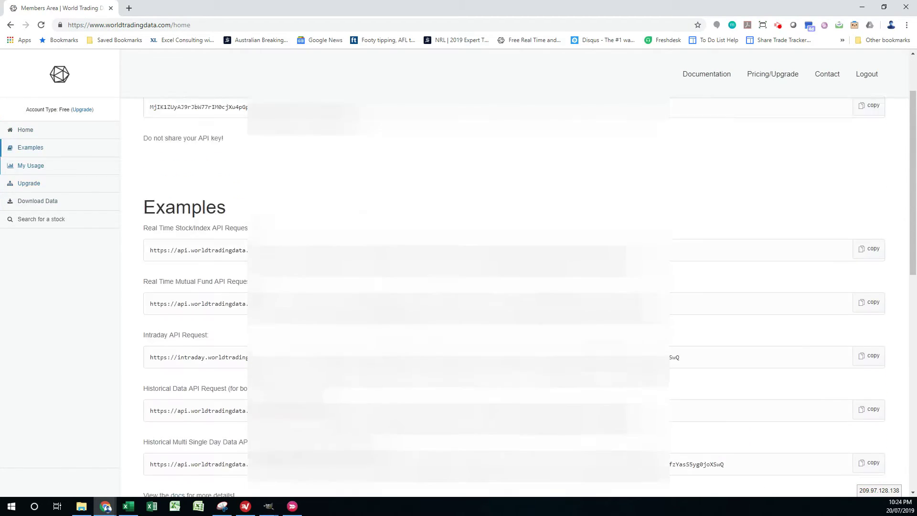
pyautogui.scroll(2, 513, 296)
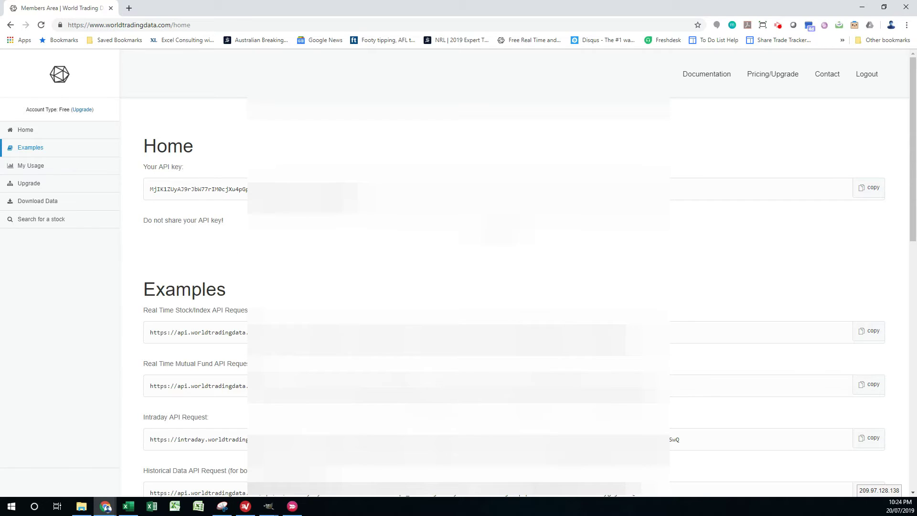
pyautogui.click(874, 191)
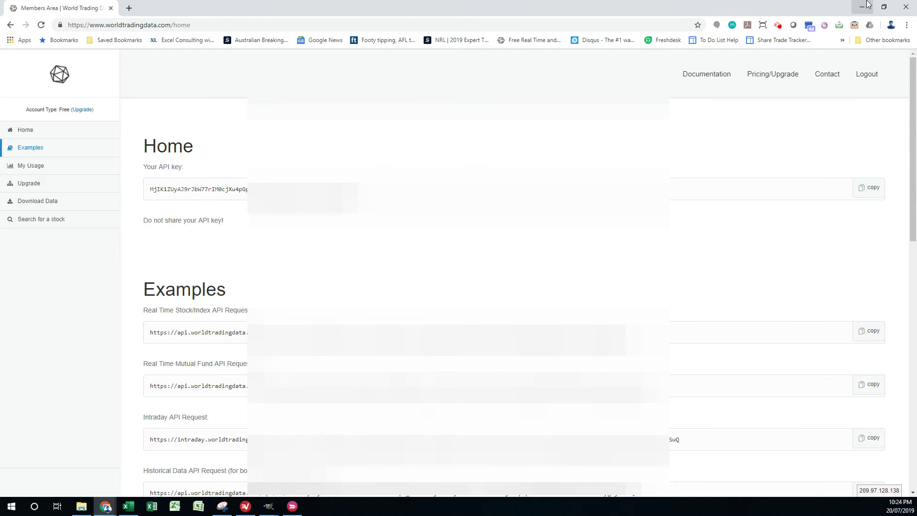
# Return to the Excel workbook, paste the API key into the World Trading Data key form and test it
pyautogui.click(862, 7)
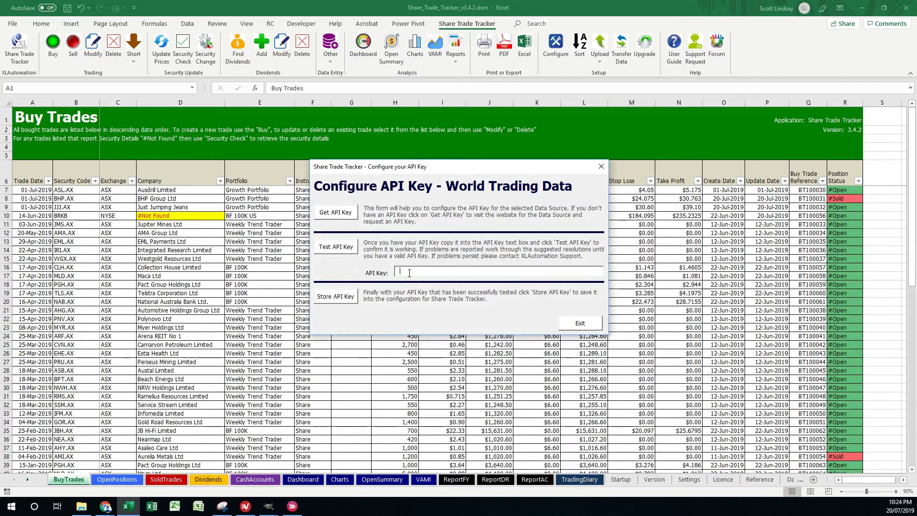
pyautogui.click(410, 272)
pyautogui.hotkey('ctrl', 'v')
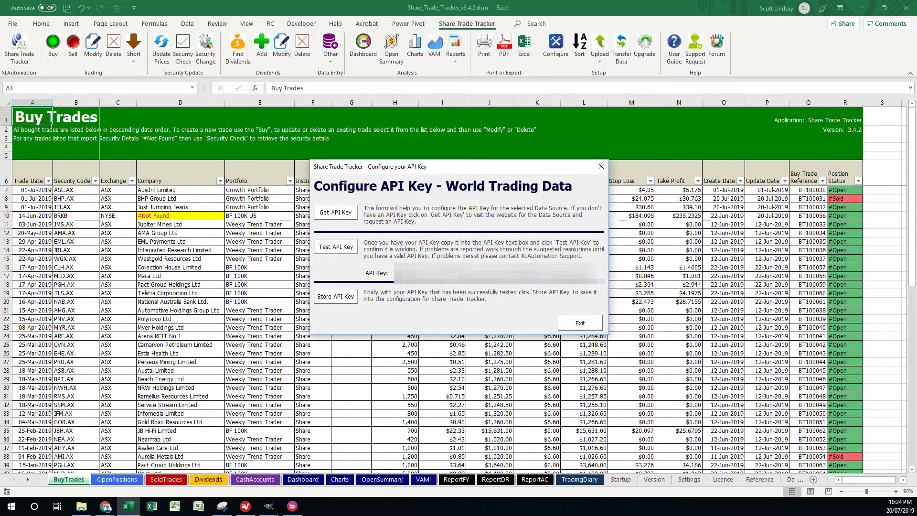
pyautogui.click(345, 248)
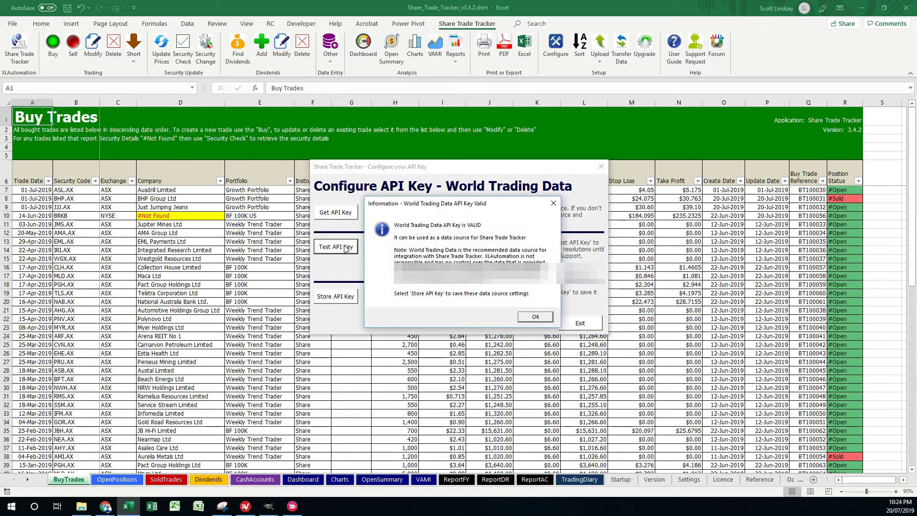
pyautogui.click(534, 318)
# Store the tested API key and exit the API key configuration form
pyautogui.click(339, 298)
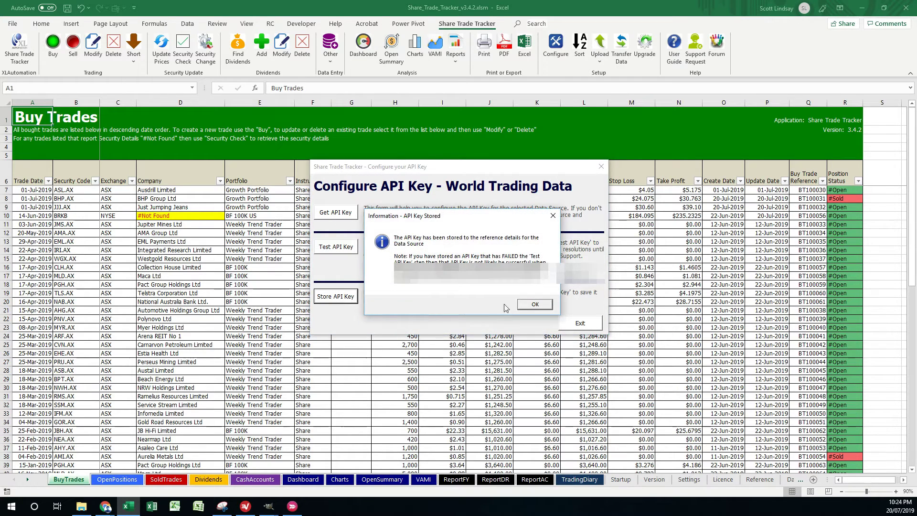
pyautogui.click(530, 305)
pyautogui.click(578, 325)
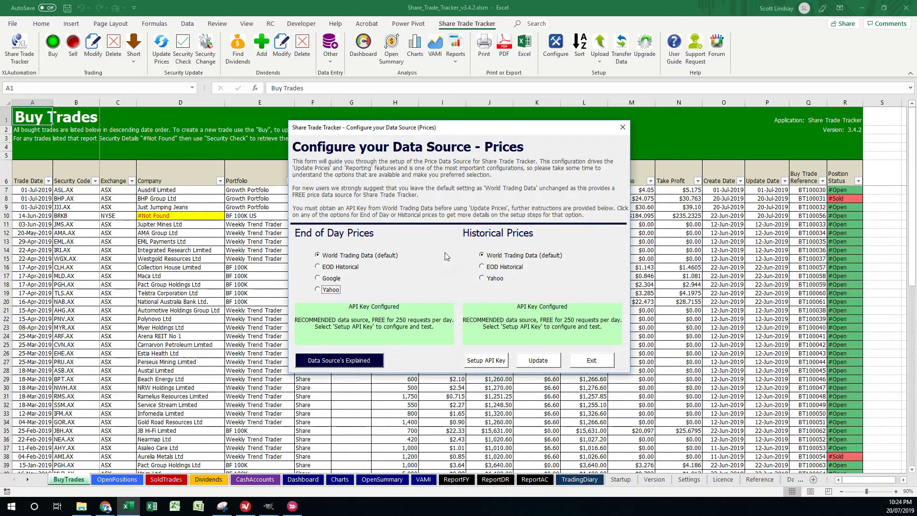
# Update the price data source with World Trading Data for end of day and historical prices, skipping the key test, and exit the form
pyautogui.click(543, 364)
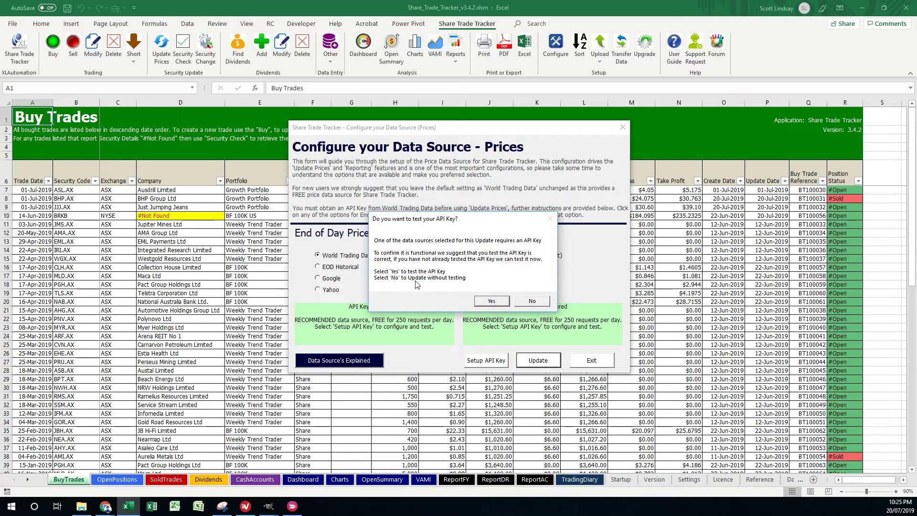
pyautogui.click(535, 304)
pyautogui.click(594, 361)
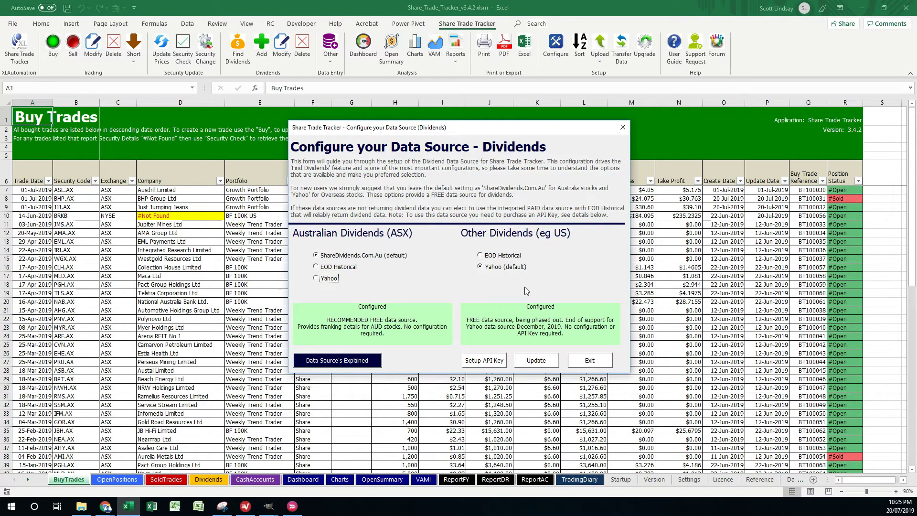
# Leave the dividend data source settings at their defaults and close the Configuration and Startup forms
pyautogui.click(591, 360)
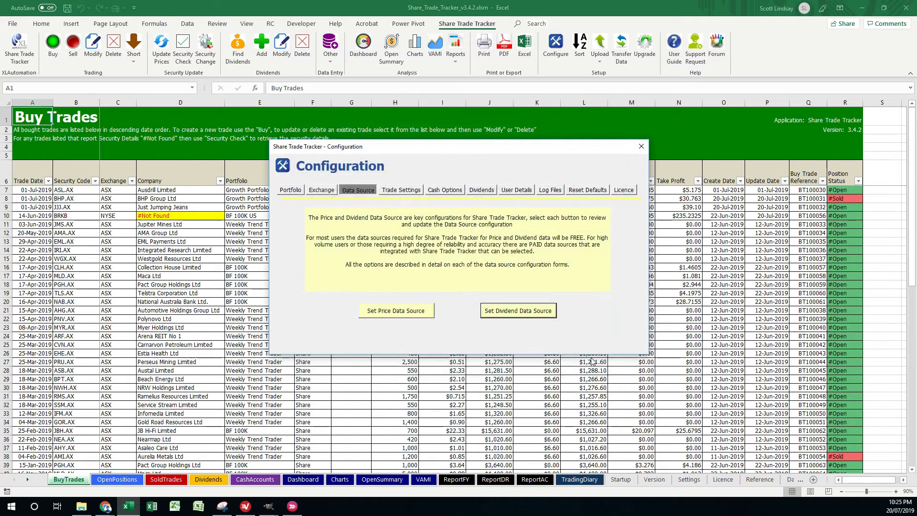
pyautogui.click(640, 147)
pyautogui.click(671, 381)
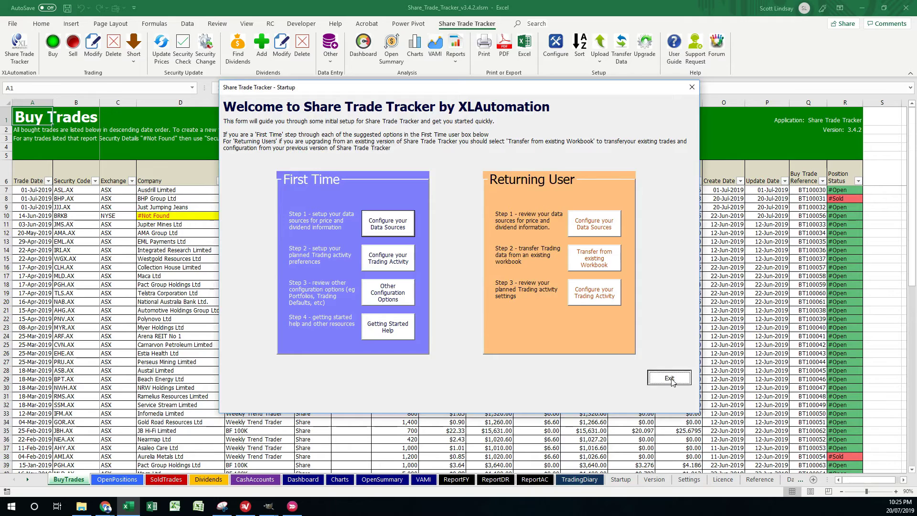
pyautogui.click(493, 326)
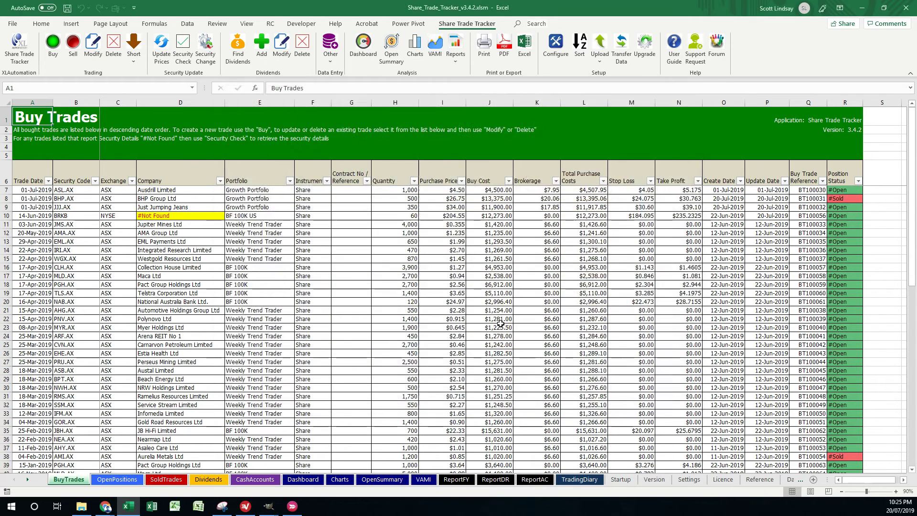
# Run Update Prices for the workbook's securities and close the completion report
pyautogui.click(161, 48)
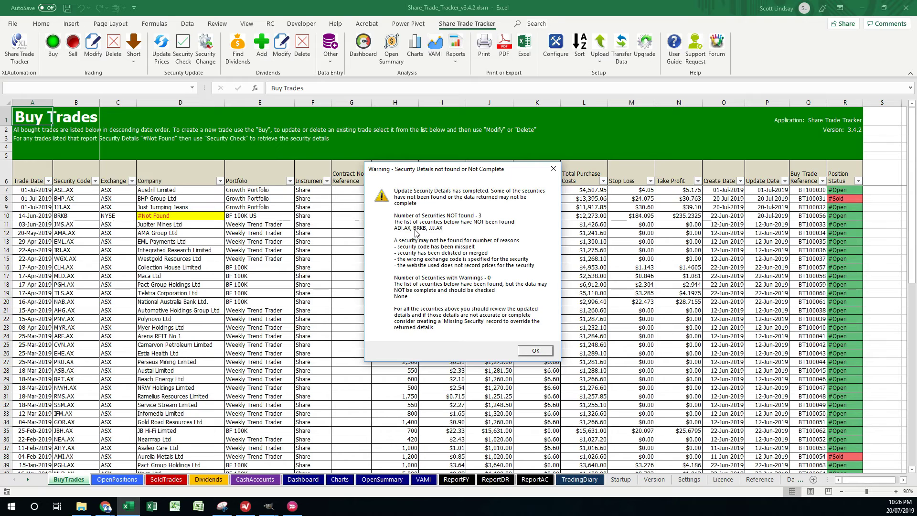
pyautogui.click(533, 351)
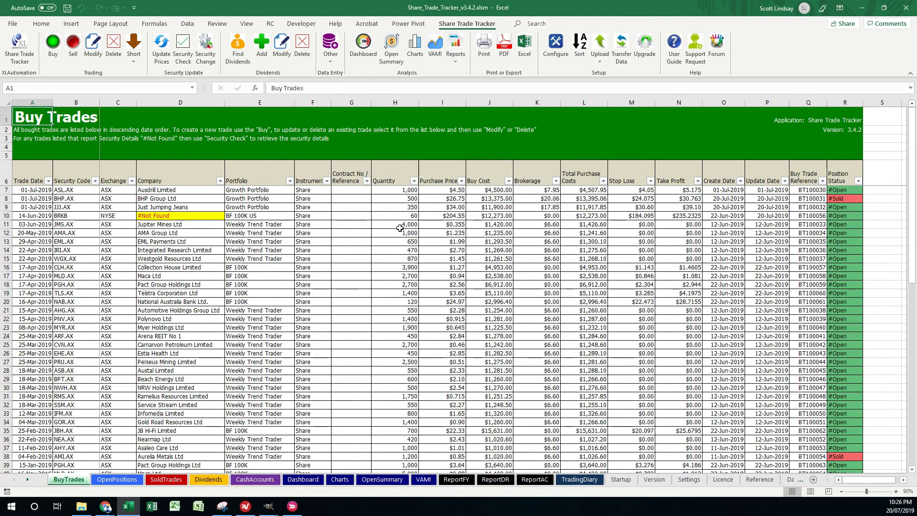